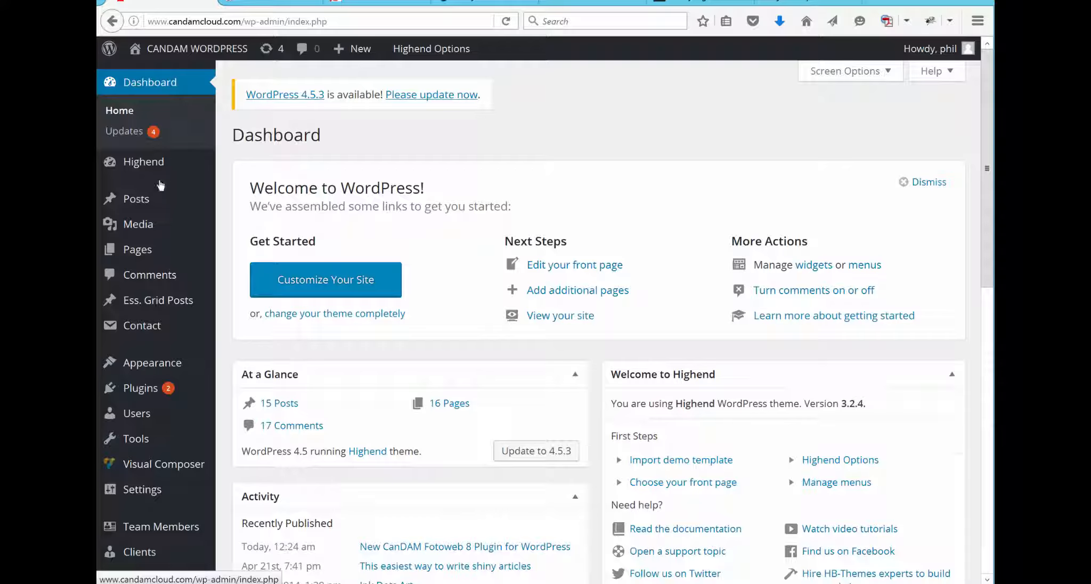
# - Search the plugin directory for "easy fancybox"
pyautogui.moveTo(152, 389)
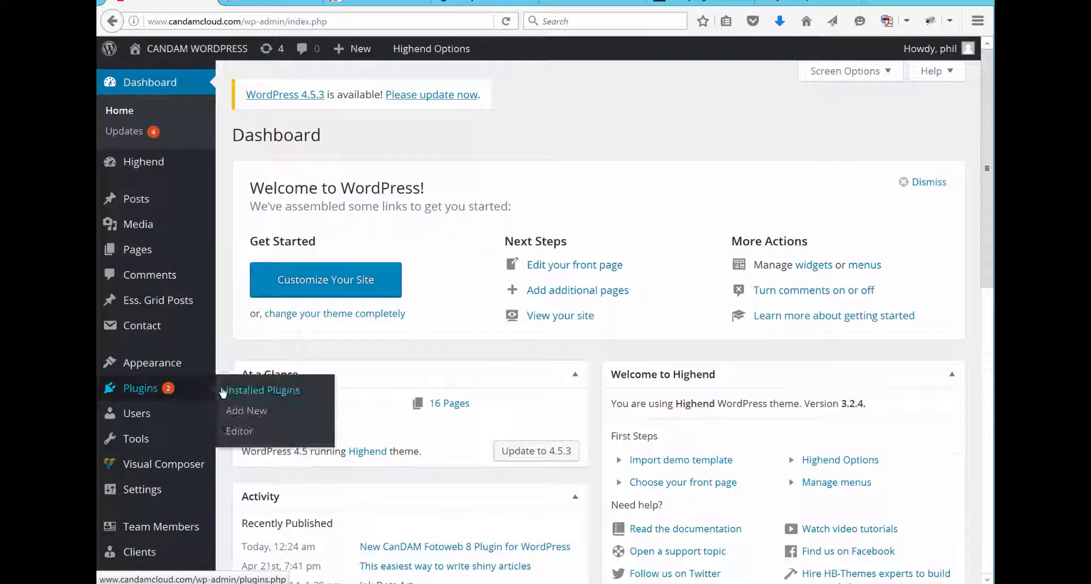
pyautogui.click(251, 411)
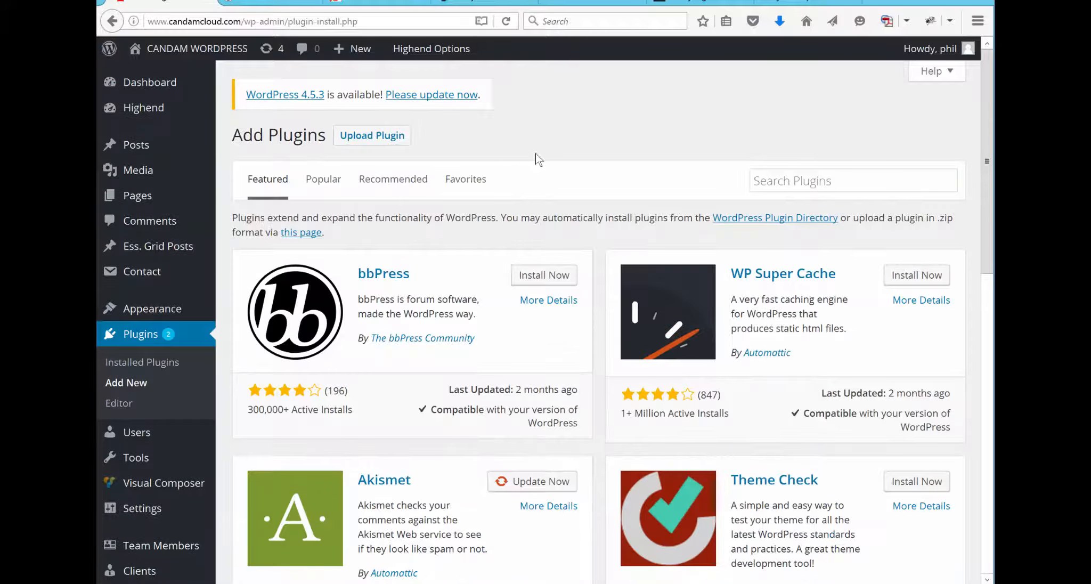
pyautogui.click(786, 177)
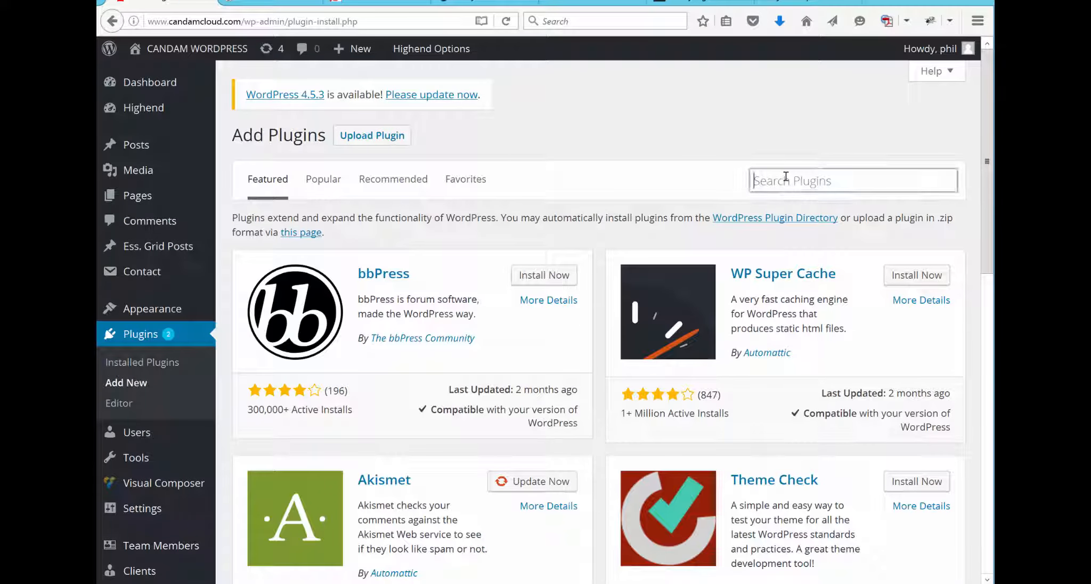
pyautogui.write('easy ')
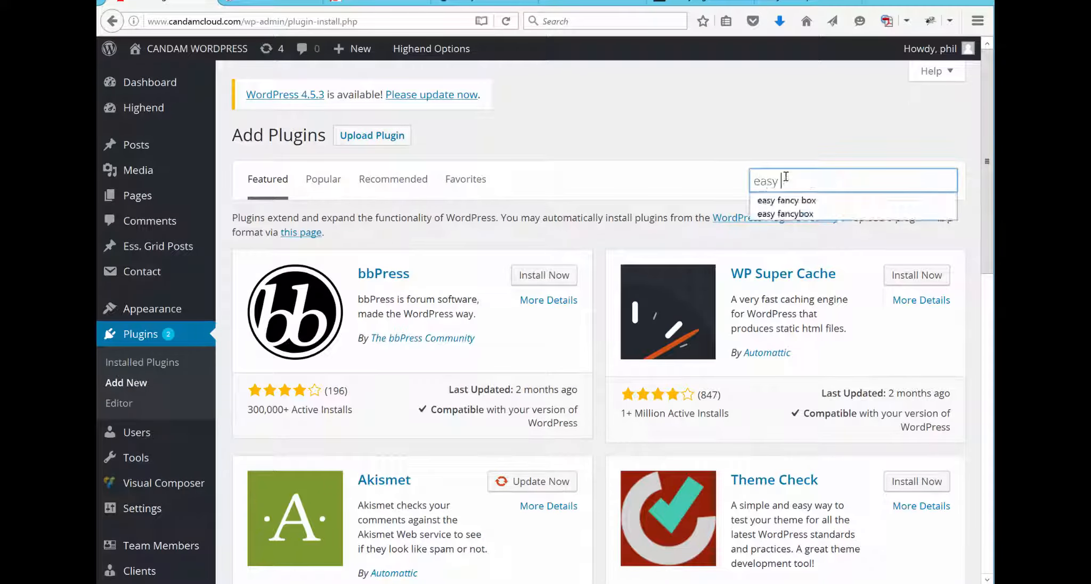
pyautogui.write('fancybox')
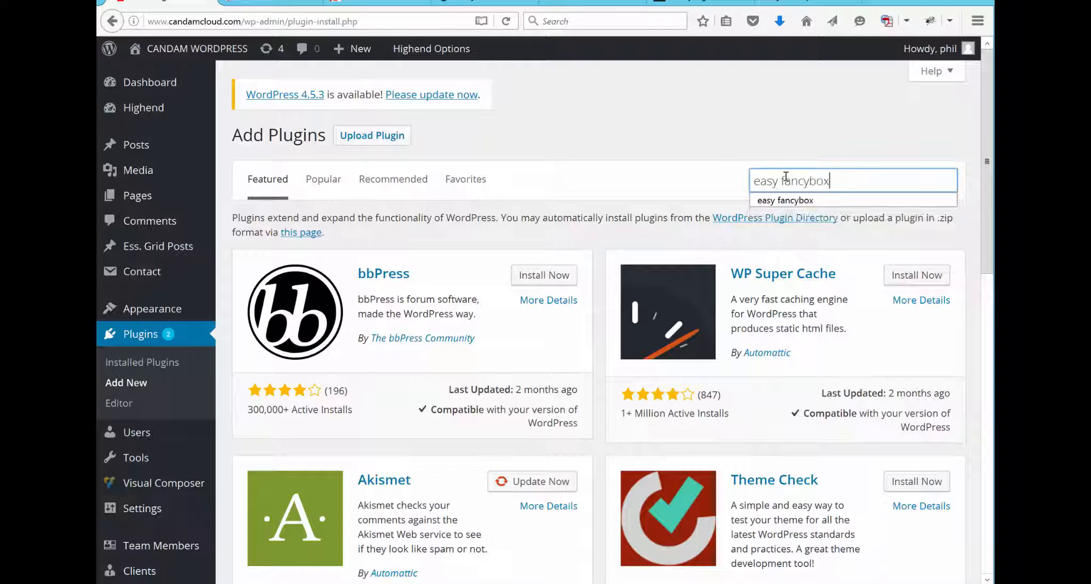
pyautogui.press('Return')
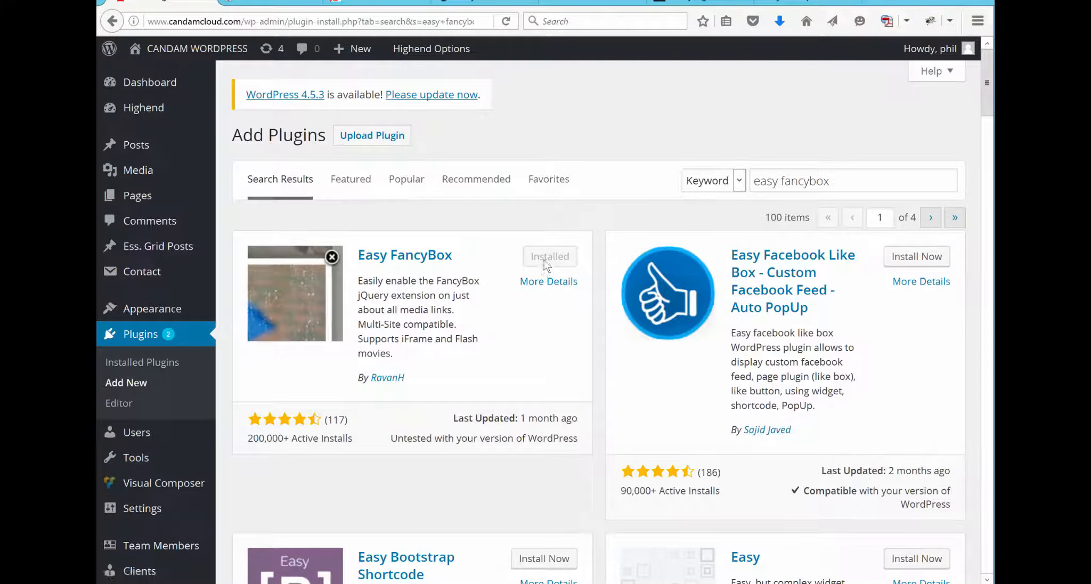
# - Open the Easy FancyBox settings from the installed plugins and choose to exclude links "Without thumbnail image"
pyautogui.click(140, 340)
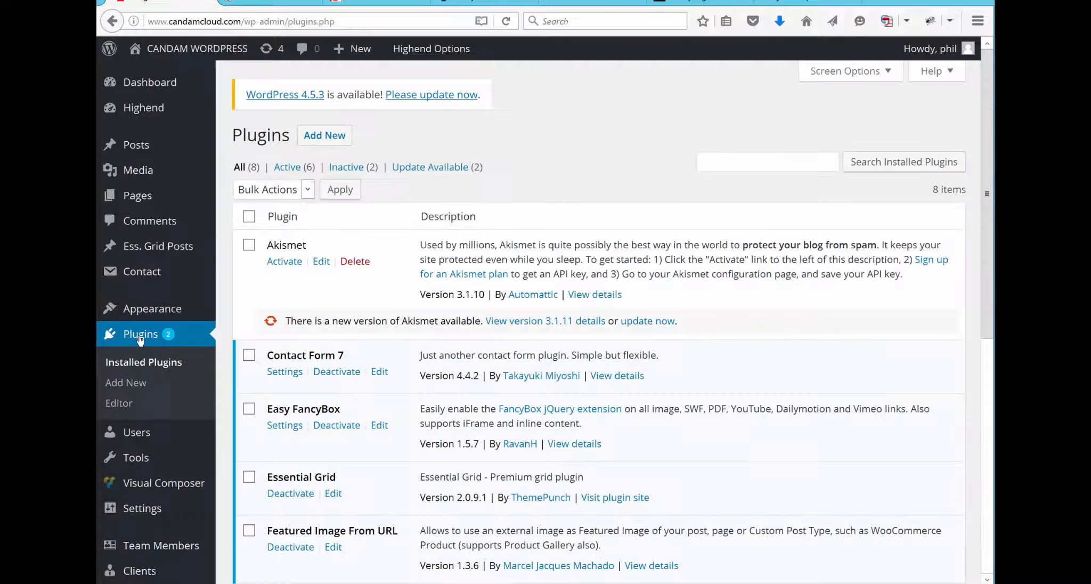
pyautogui.click(283, 433)
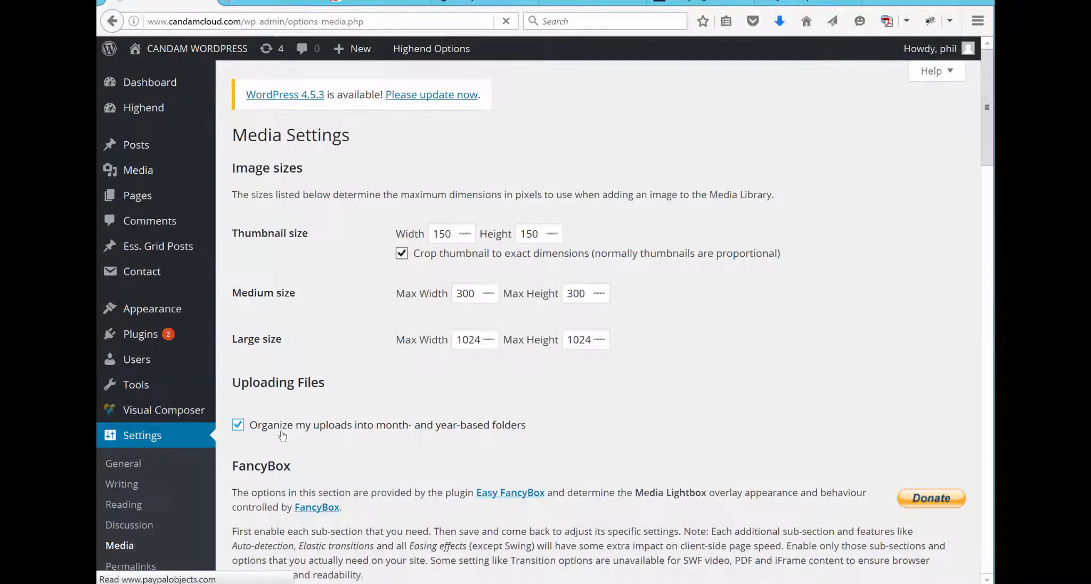
pyautogui.scroll(-8, 534, 496)
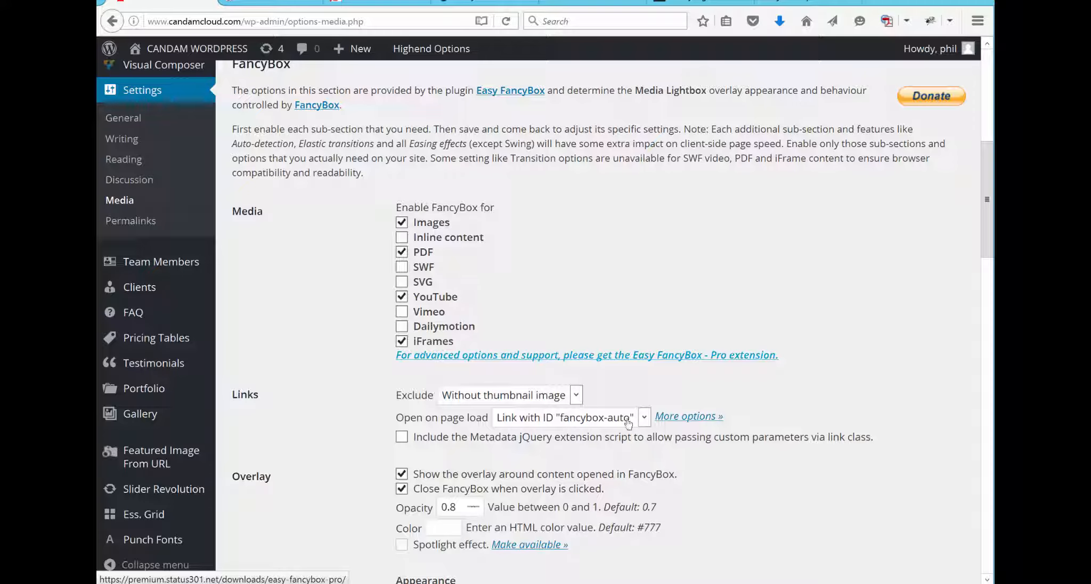
pyautogui.click(576, 395)
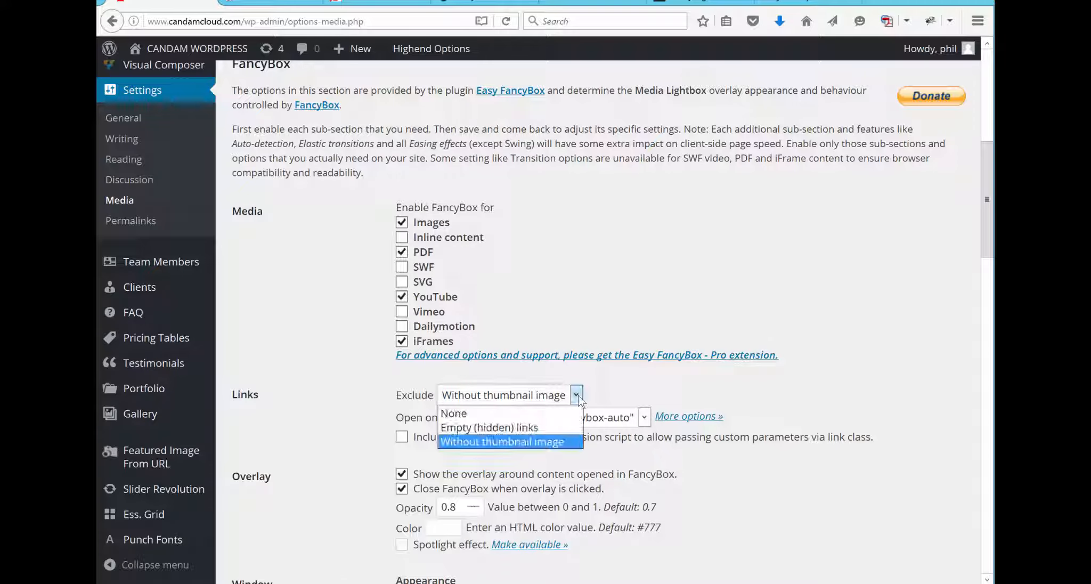
pyautogui.click(546, 441)
# - Set the FancyBox overlay opacity to 0.6 and the window border to 12
pyautogui.scroll(-5, 786, 456)
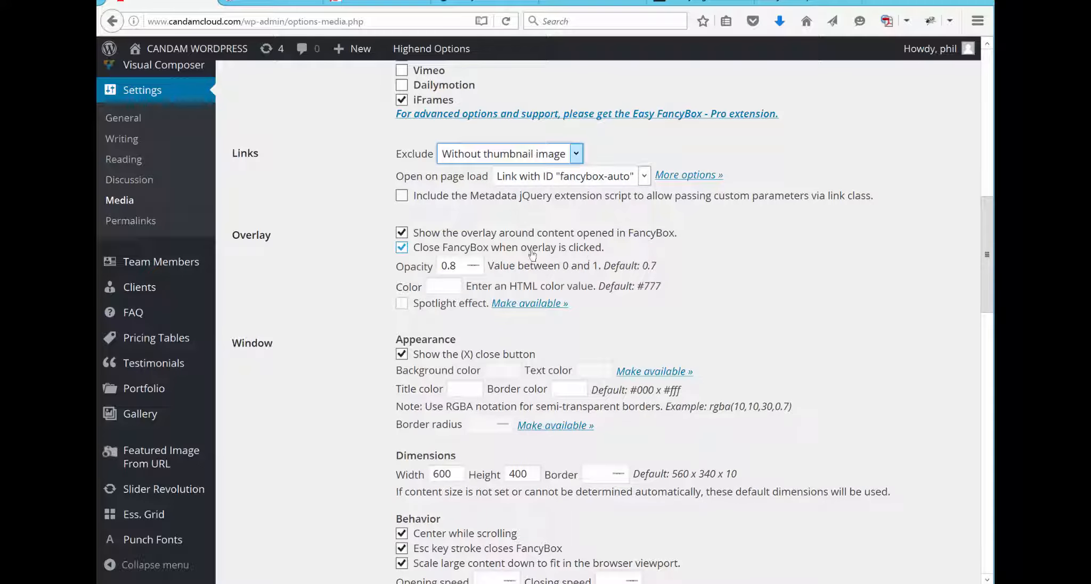
pyautogui.click(457, 266)
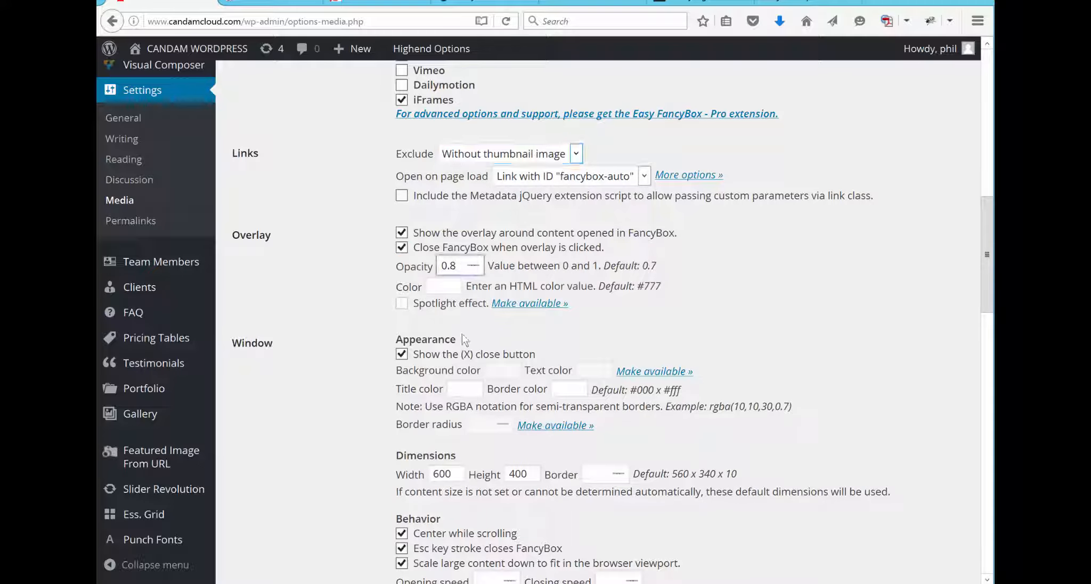
pyautogui.press('BackSpace')
pyautogui.write('6')
pyautogui.scroll(-5, 462, 333)
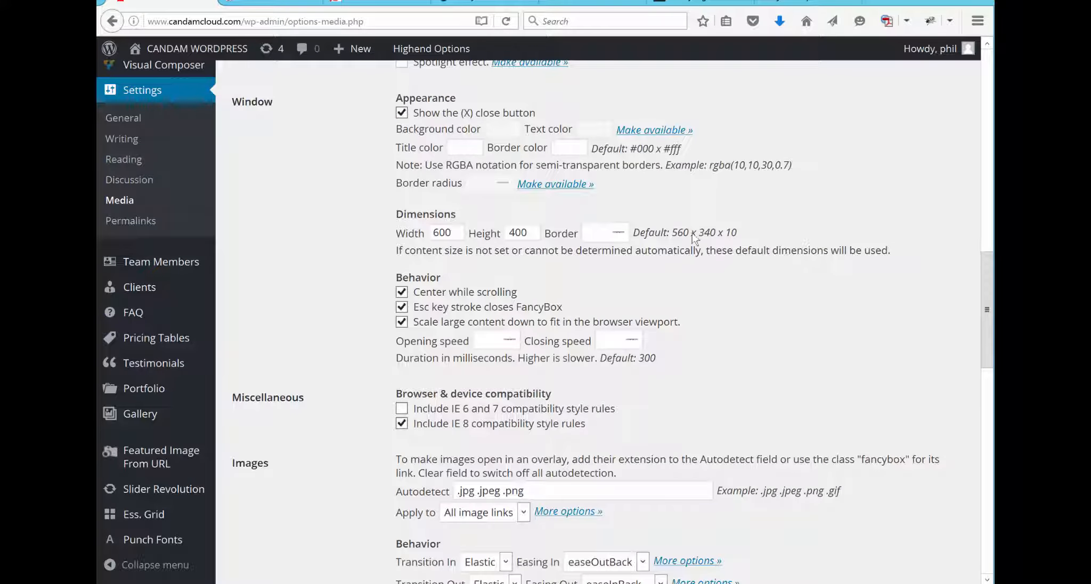
pyautogui.click(596, 233)
pyautogui.write('12')
# - Review the FancyBox image, gallery, PDF, YouTube and iFrame options, and save the media settings
pyautogui.scroll(-3, 727, 413)
pyautogui.scroll(-1, 726, 413)
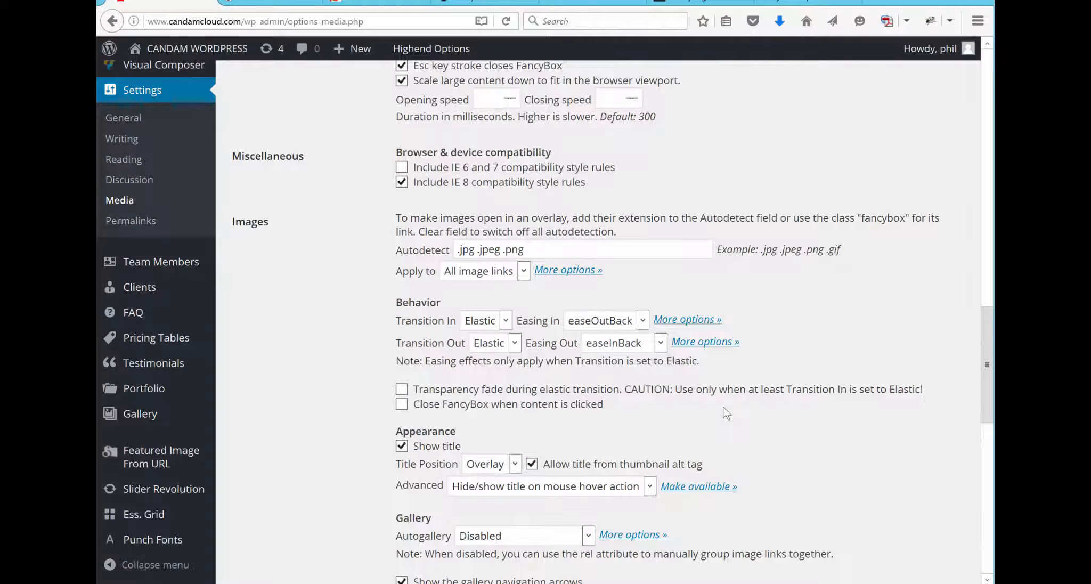
pyautogui.scroll(-2, 726, 413)
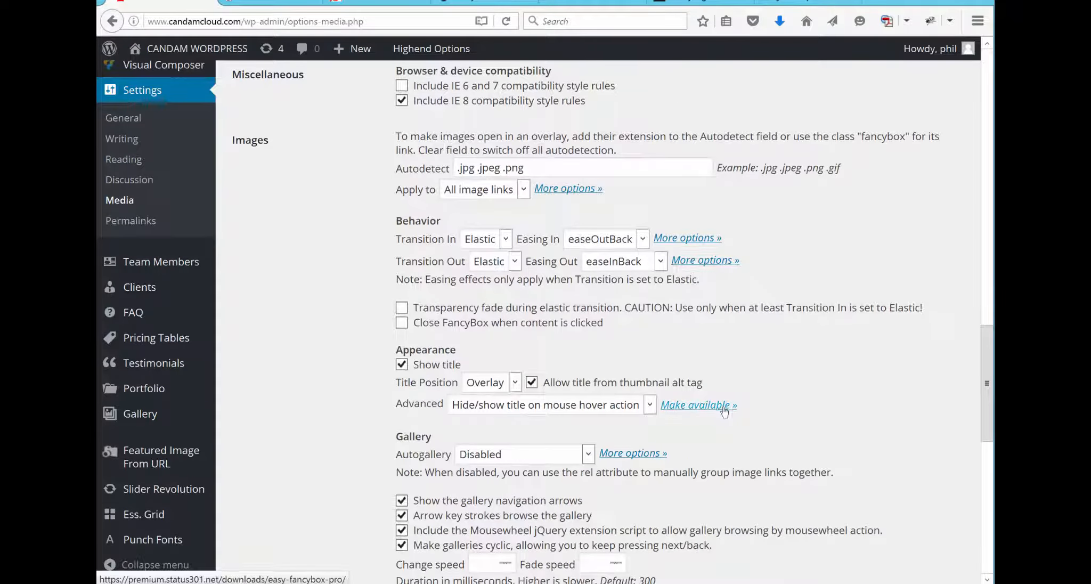
pyautogui.scroll(-2, 725, 411)
pyautogui.scroll(-1, 725, 412)
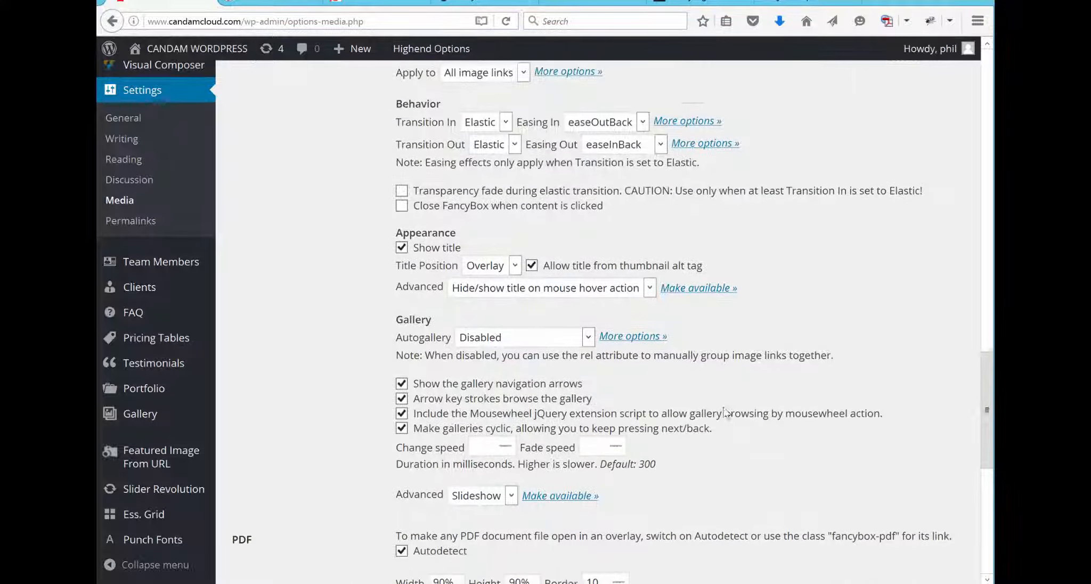
pyautogui.scroll(-1, 726, 413)
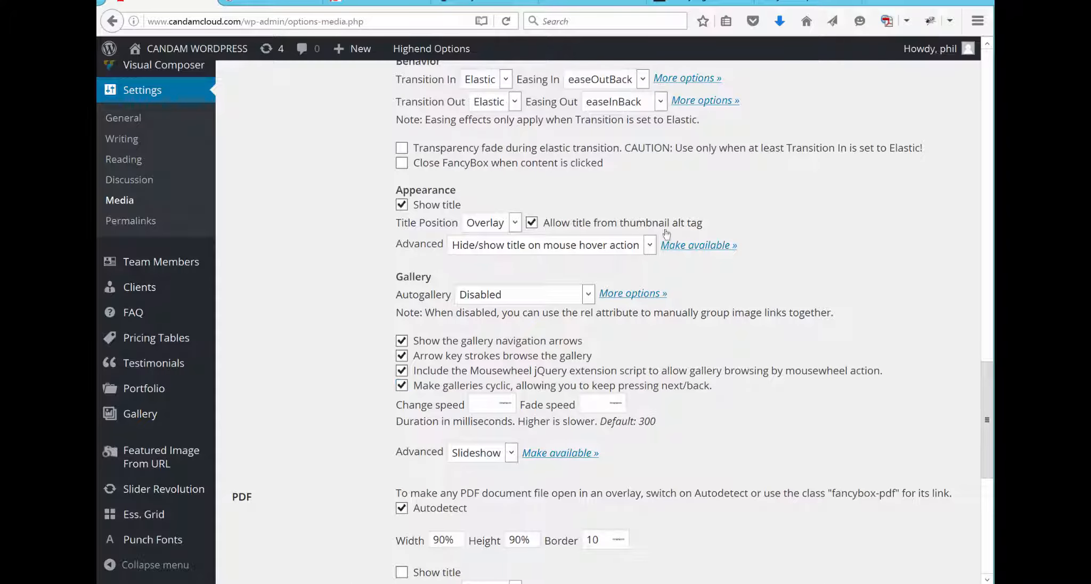
pyautogui.scroll(-3, 718, 330)
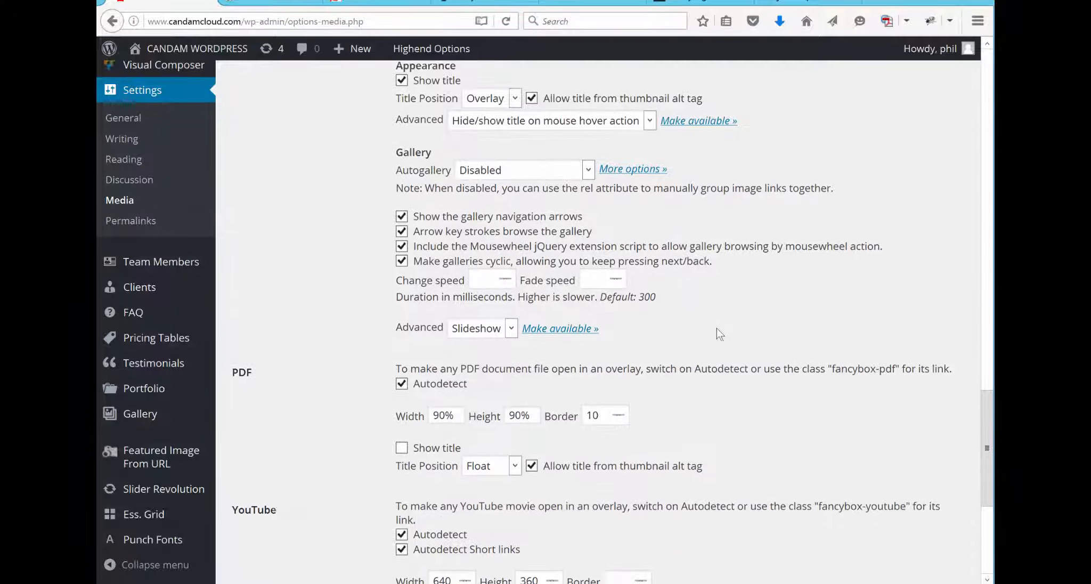
pyautogui.scroll(-4, 717, 328)
pyautogui.scroll(-1, 717, 329)
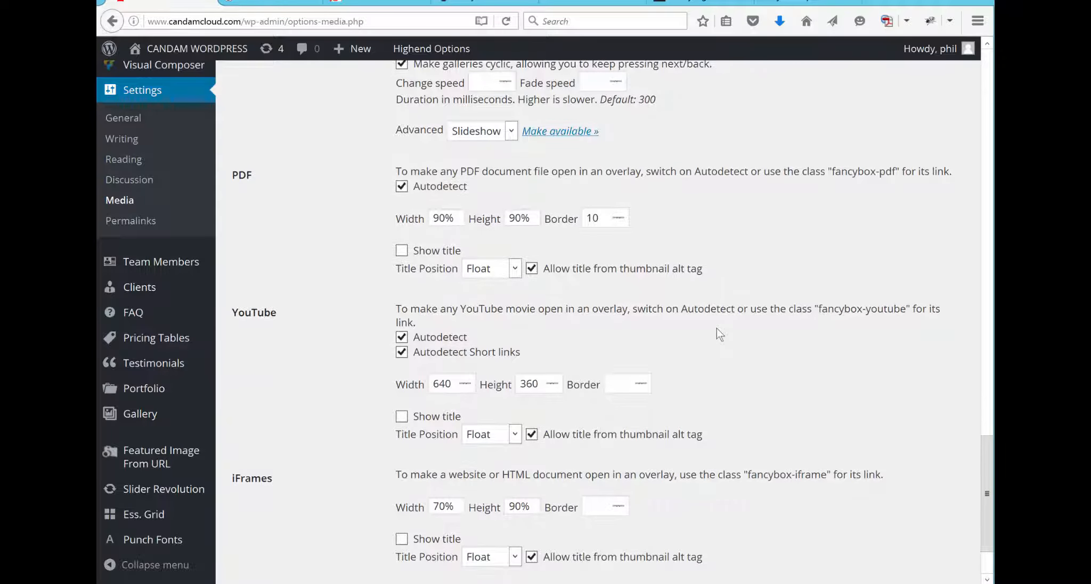
pyautogui.scroll(-3, 717, 327)
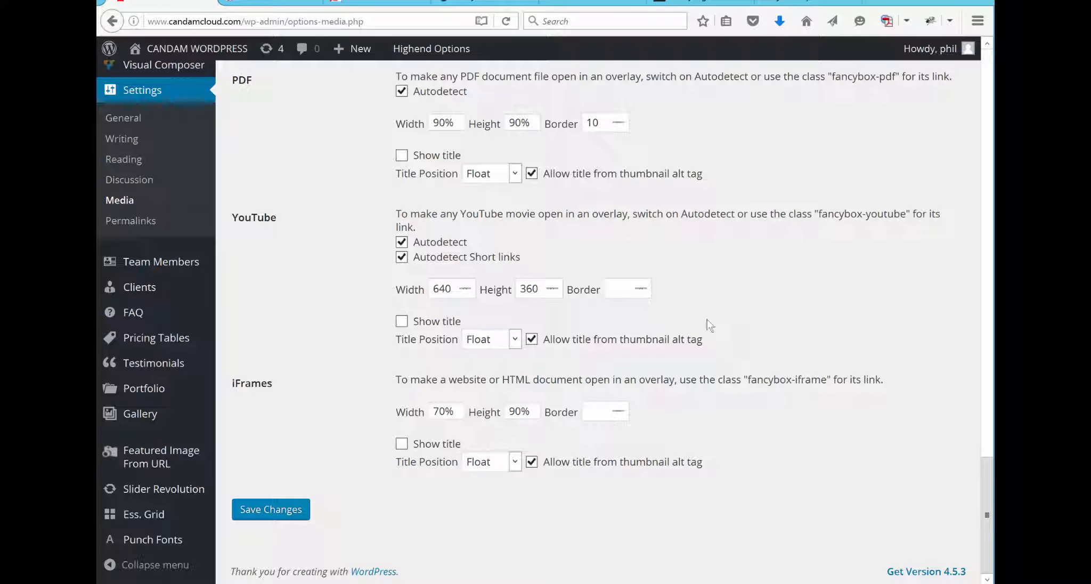
pyautogui.click(285, 510)
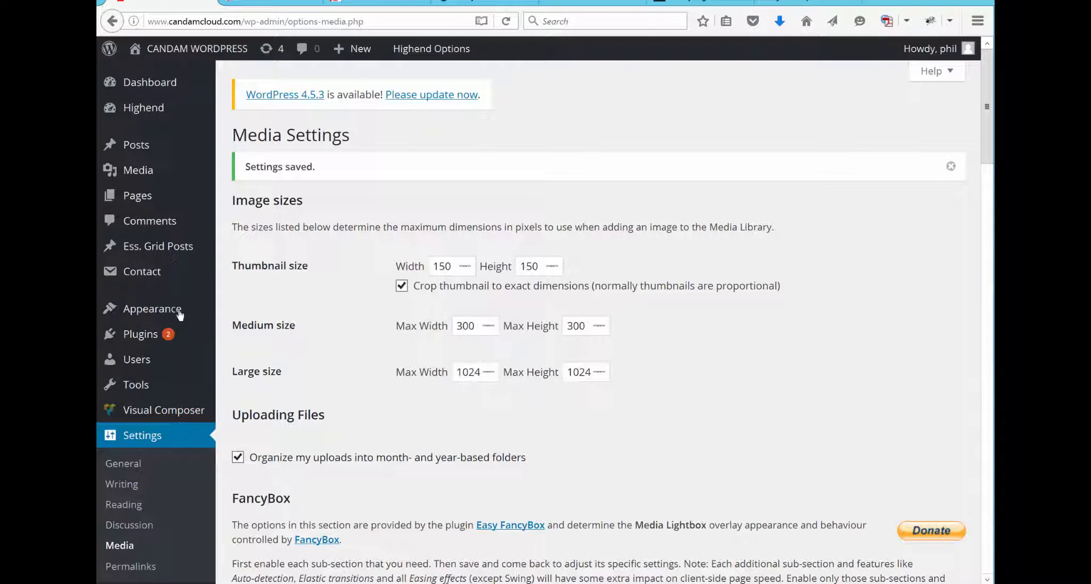
# - Upload CanDAM-FW8plg.zip as a new plugin, install it and activate it
pyautogui.moveTo(164, 336)
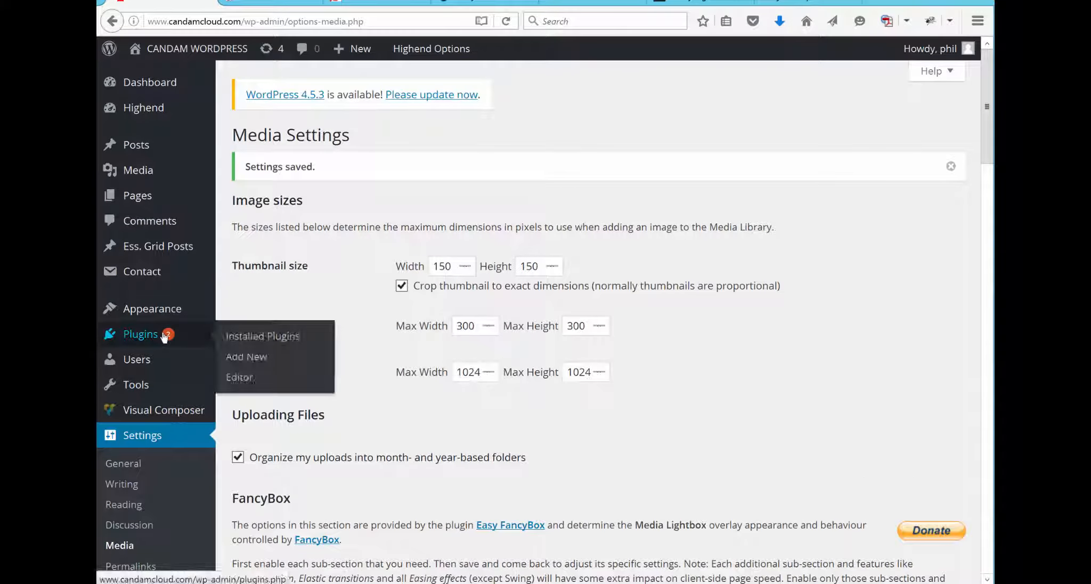
pyautogui.click(251, 336)
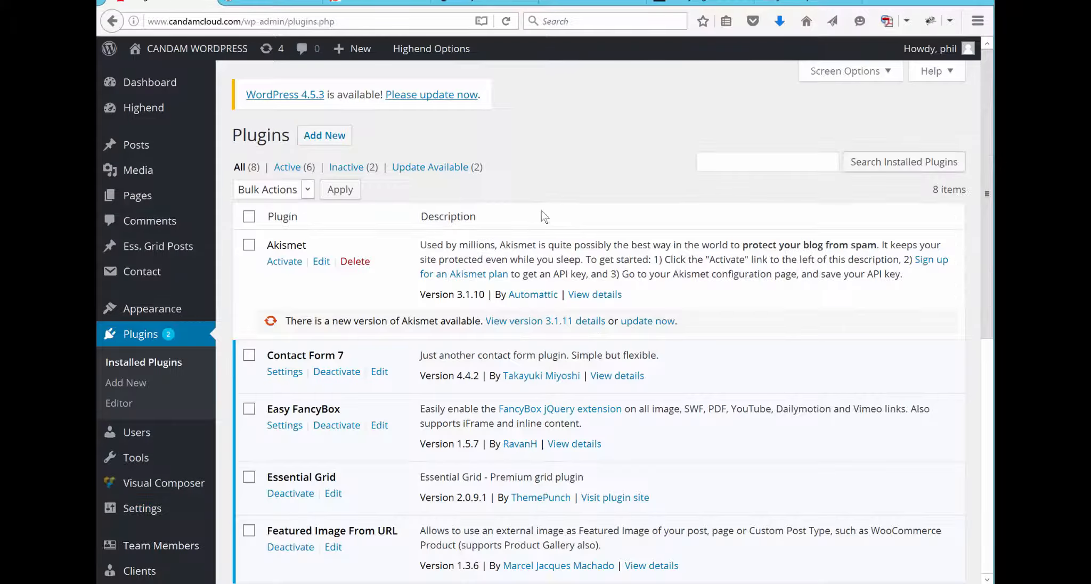
pyautogui.click(315, 141)
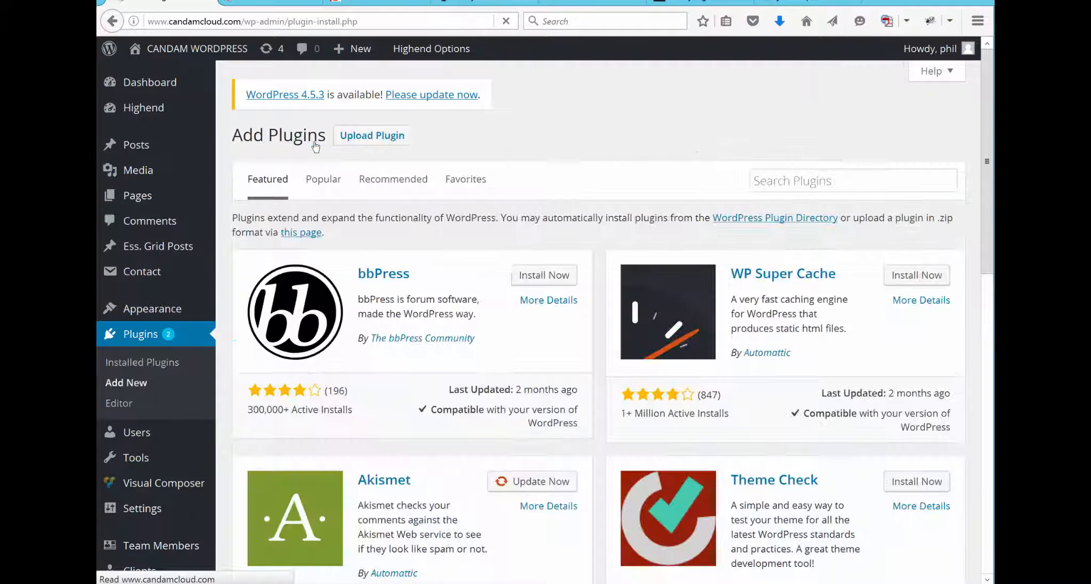
pyautogui.click(373, 137)
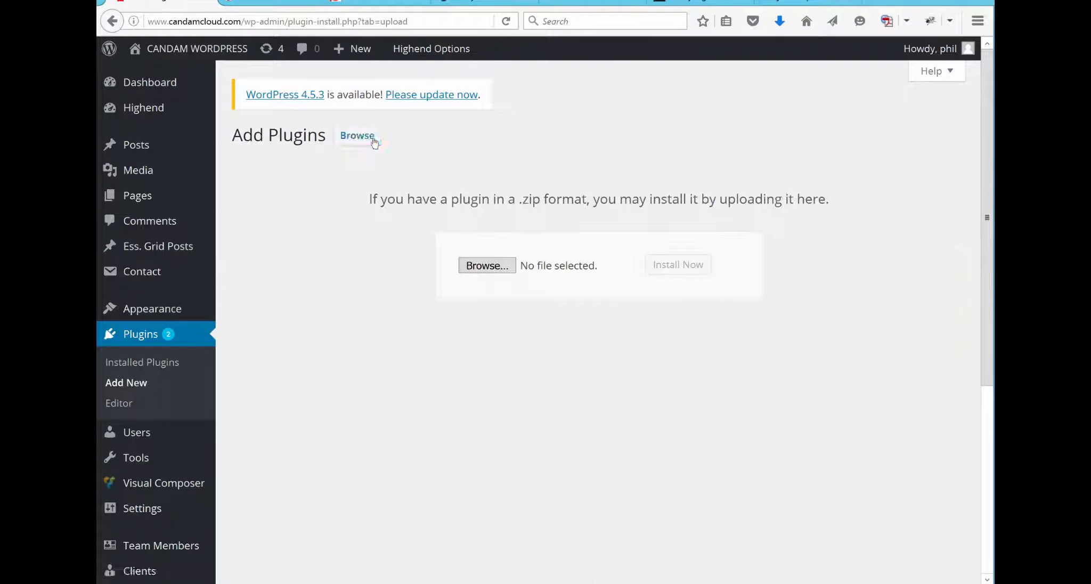
pyautogui.click(487, 266)
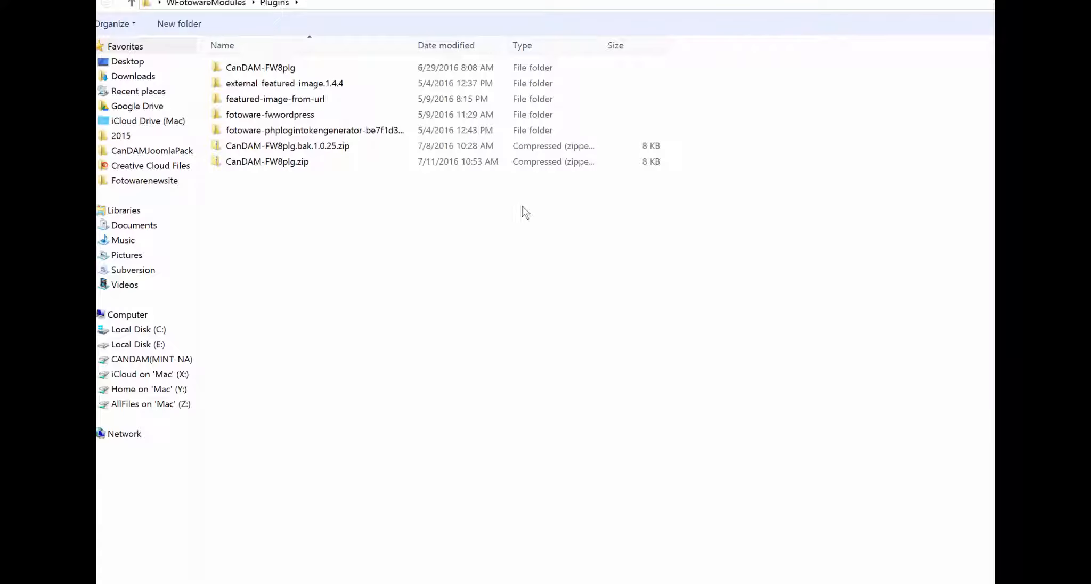
pyautogui.click(285, 163)
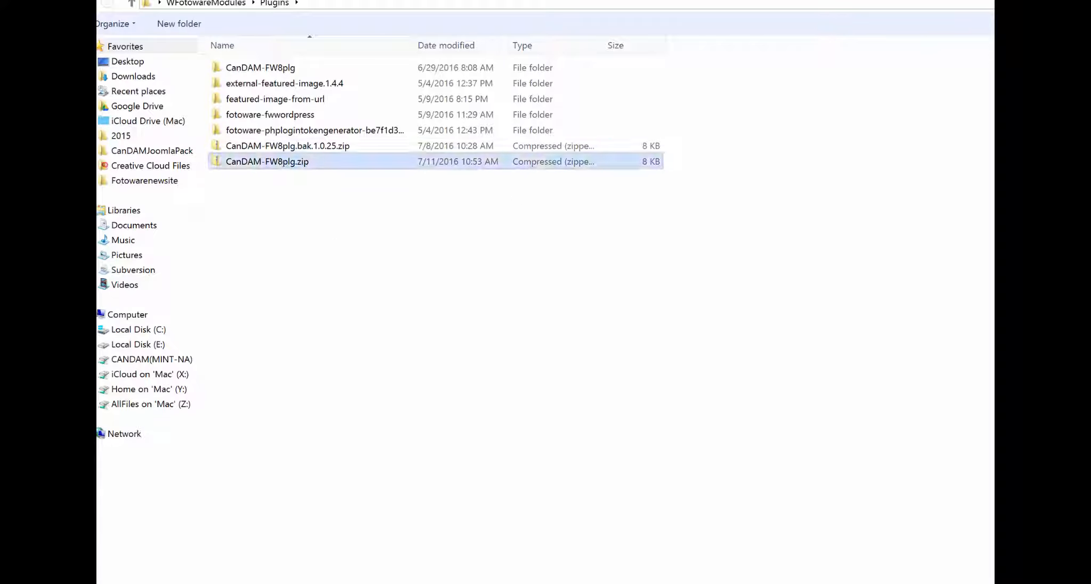
pyautogui.press('Return')
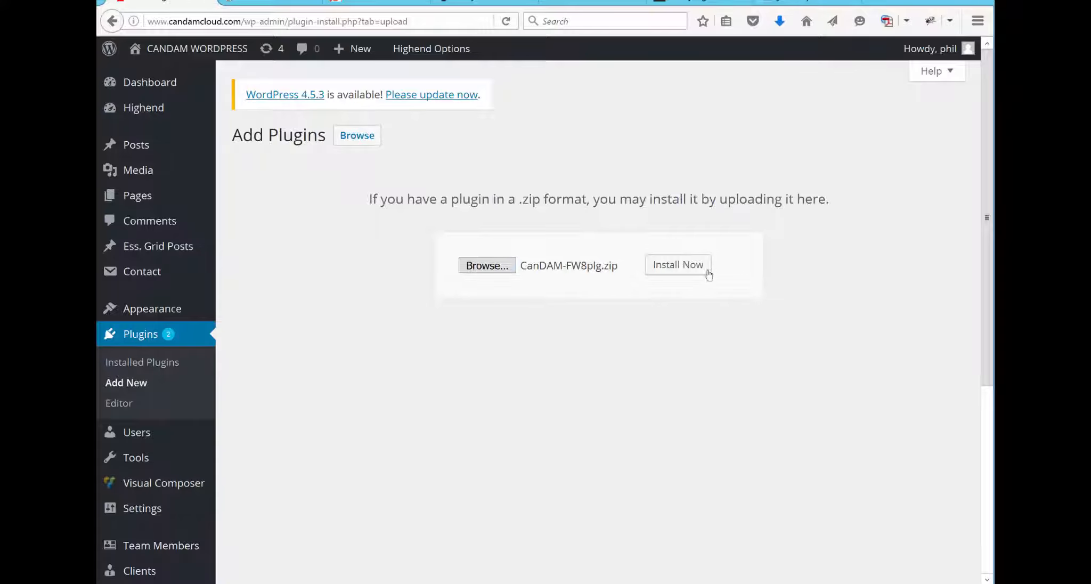
pyautogui.click(693, 273)
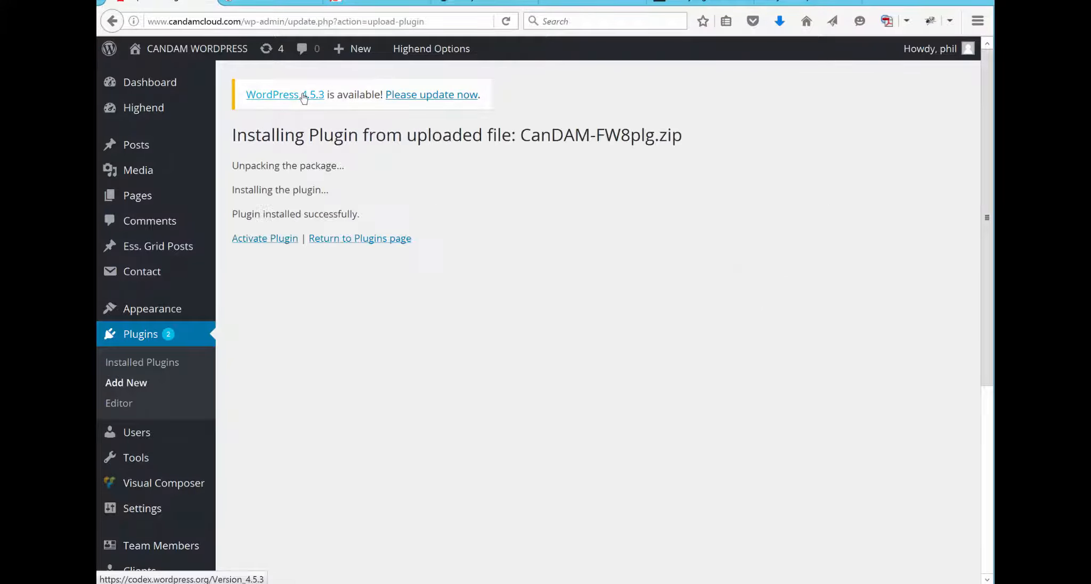
pyautogui.click(245, 239)
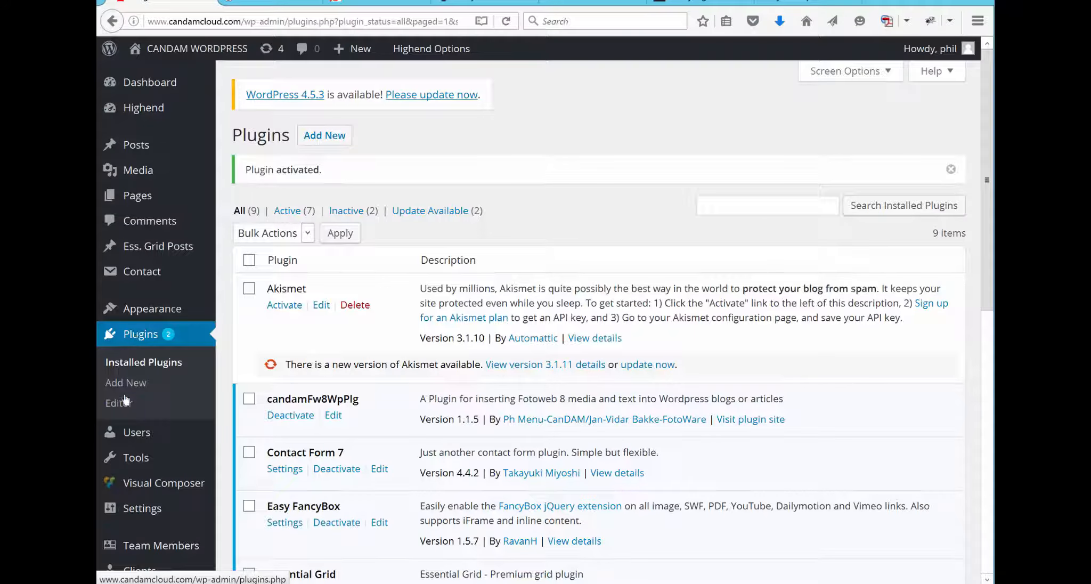
# - Open the Candam Fotoweb 8 Plugin settings and examine the Fotoweb Server URL and default image size
pyautogui.moveTo(142, 516)
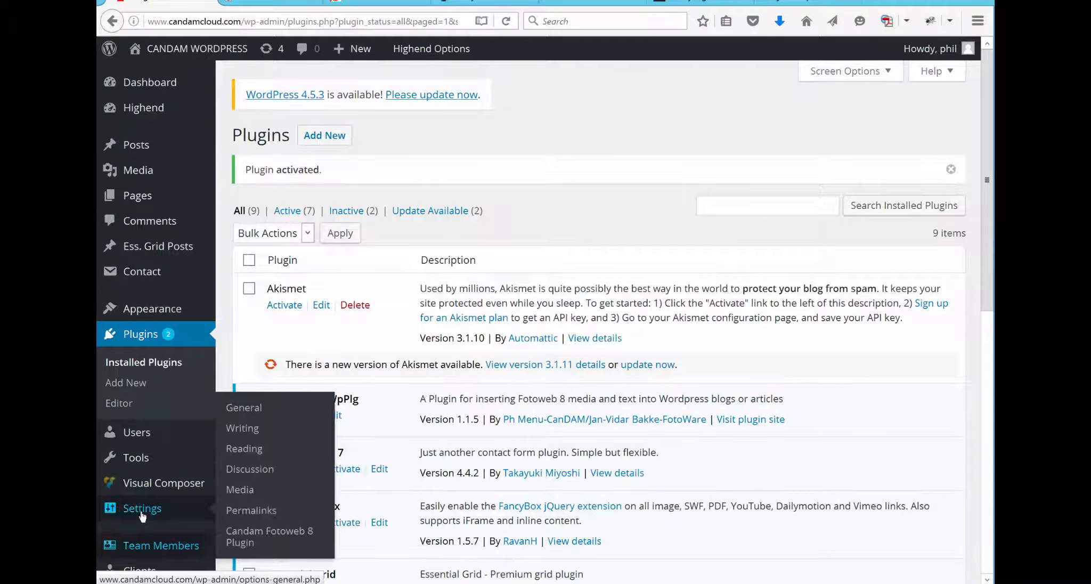
pyautogui.click(236, 539)
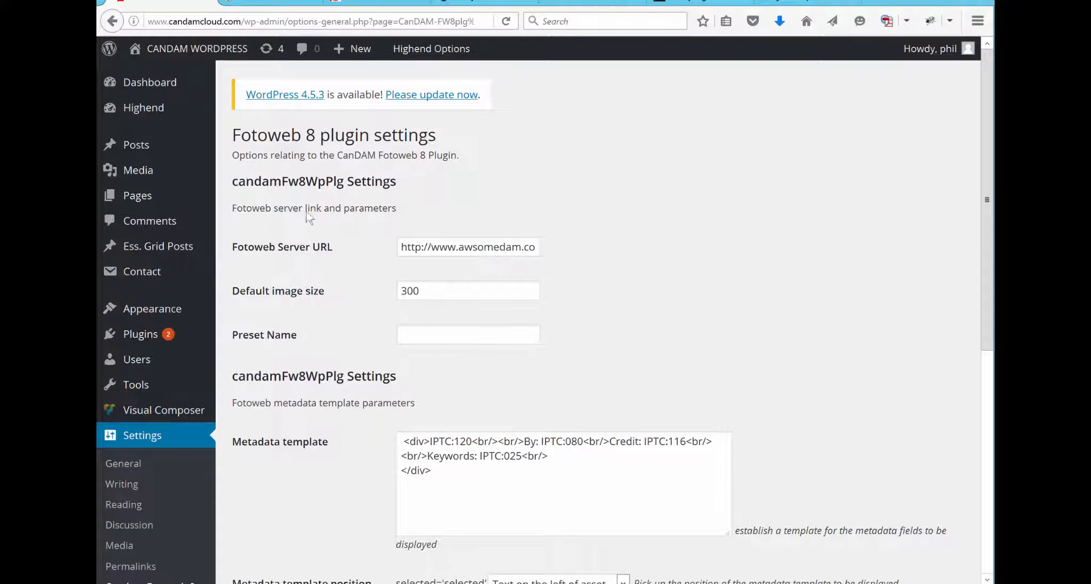
pyautogui.click(411, 247)
pyautogui.press('Right')
pyautogui.press('Right')
pyautogui.press('Right')
pyautogui.press('Right')
pyautogui.press('Right')
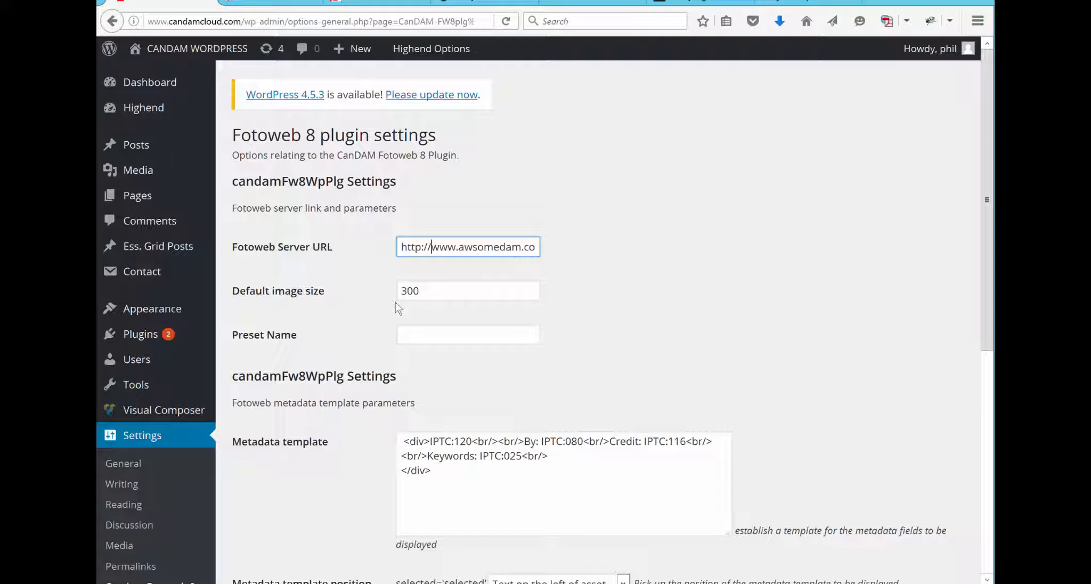
pyautogui.press('Right')
pyautogui.press('Right')
pyautogui.press('Right')
pyautogui.press('Right')
pyautogui.press('Right')
pyautogui.press('Right')
pyautogui.press('Right')
pyautogui.press('Right')
pyautogui.press('Right')
pyautogui.press('Right')
pyautogui.press('Right')
pyautogui.press('Right')
pyautogui.press('Right')
pyautogui.press('Right')
pyautogui.press('Right')
pyautogui.press('Right')
pyautogui.press('Right')
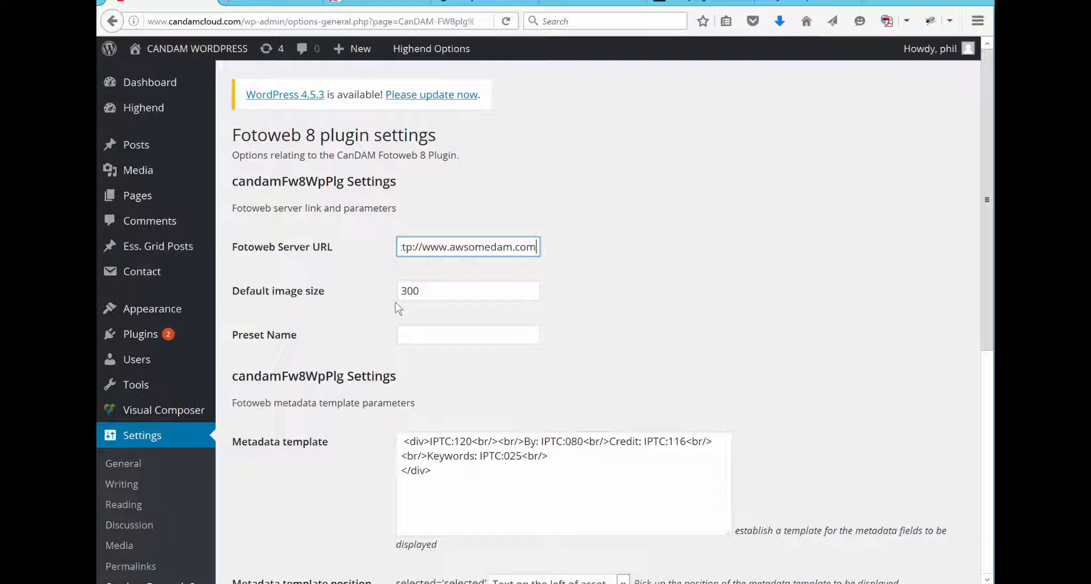
pyautogui.click(446, 293)
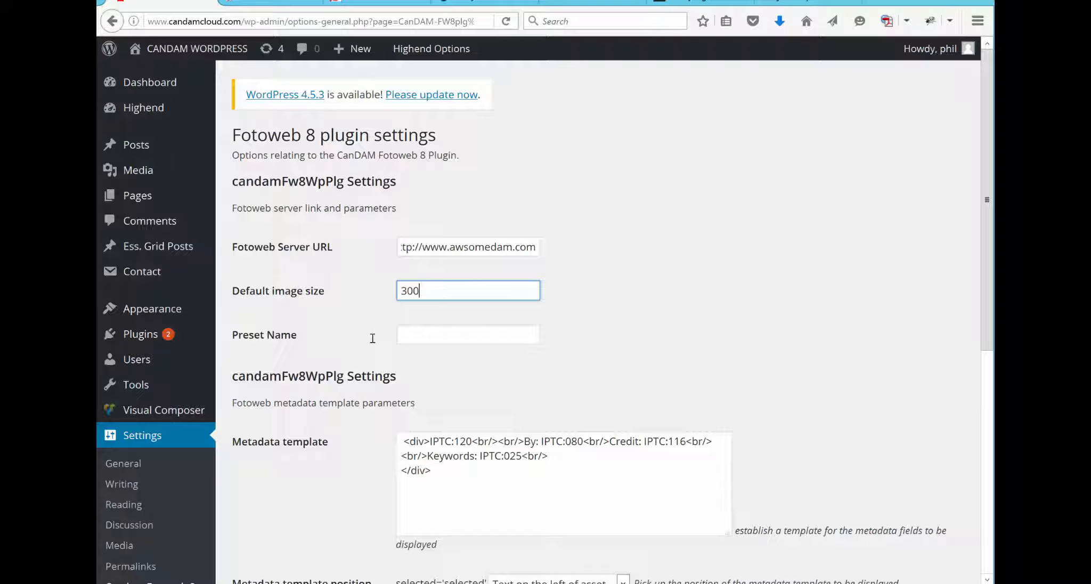
# - Examine the Preset Name setting and the IPTC:120, IPTC:080, IPTC:116 and IPTC:025 fields in the metadata template
pyautogui.click(438, 342)
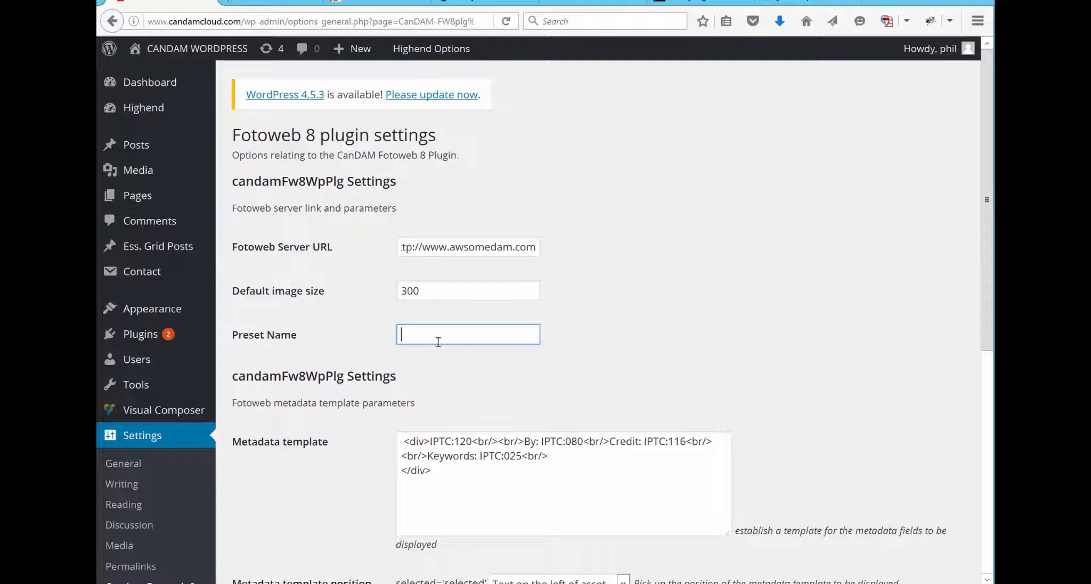
pyautogui.scroll(-3, 438, 342)
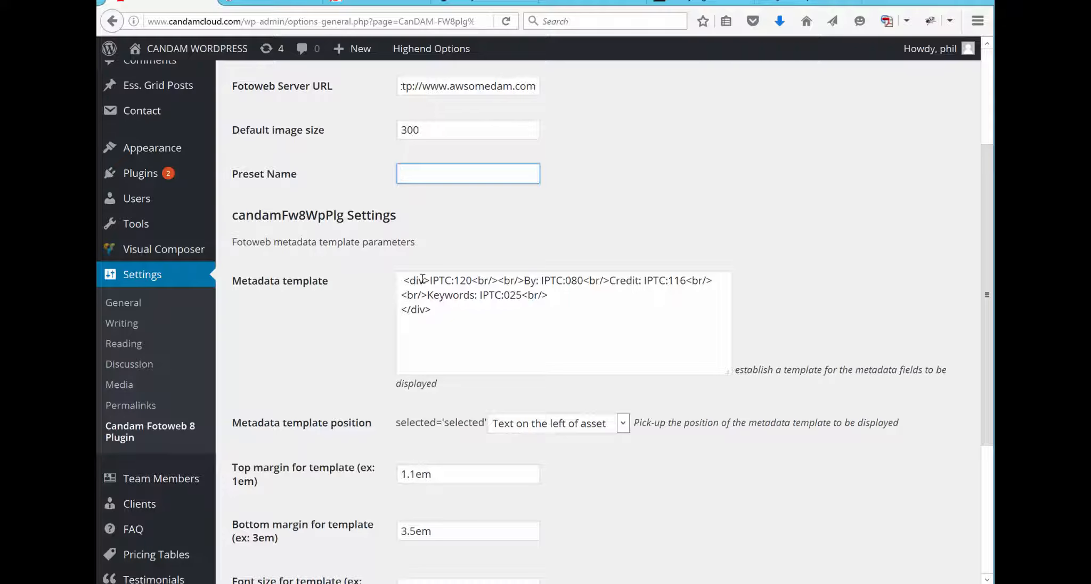
pyautogui.moveTo(430, 281); pyautogui.dragTo(472, 281)
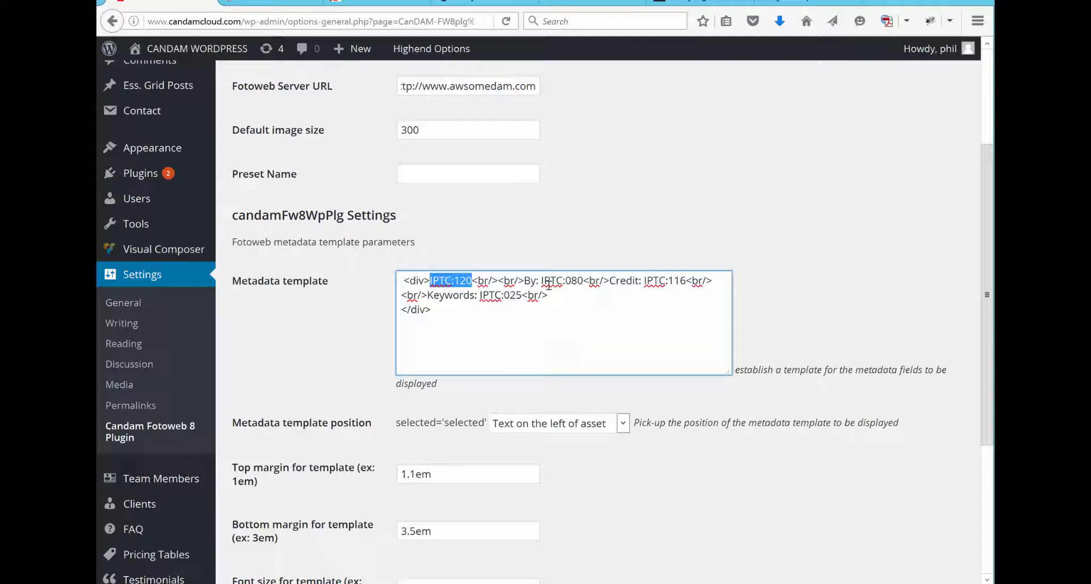
pyautogui.moveTo(540, 280); pyautogui.dragTo(584, 282)
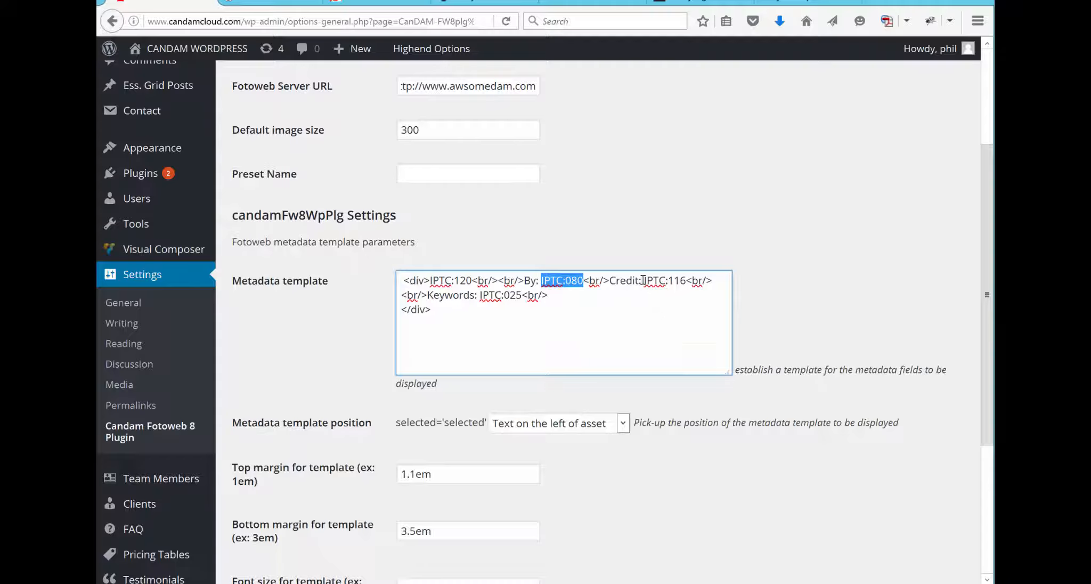
pyautogui.moveTo(644, 280); pyautogui.dragTo(678, 283)
pyautogui.moveTo(684, 284); pyautogui.dragTo(687, 282)
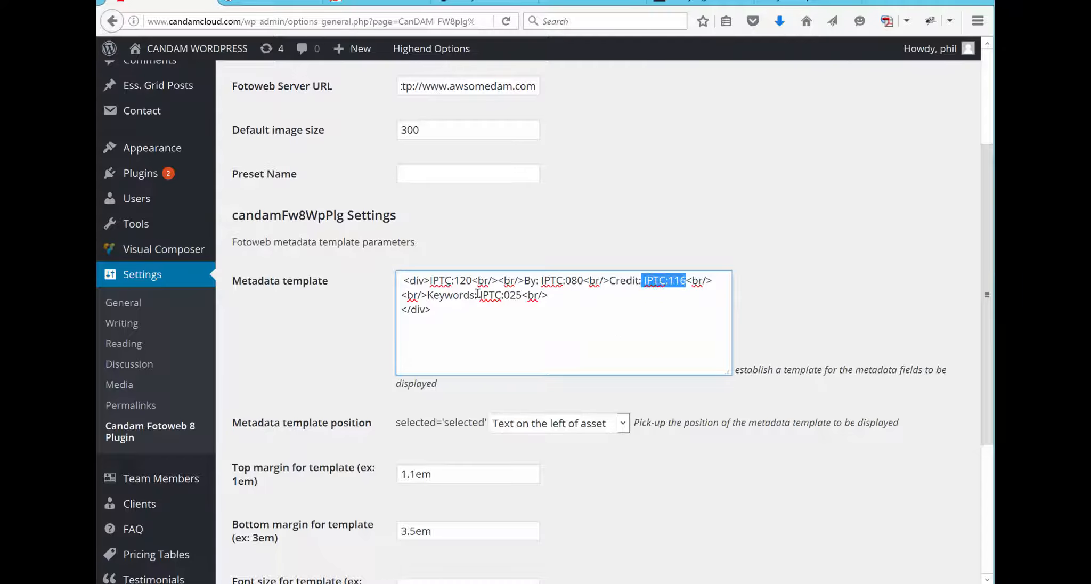
pyautogui.moveTo(479, 295); pyautogui.dragTo(522, 297)
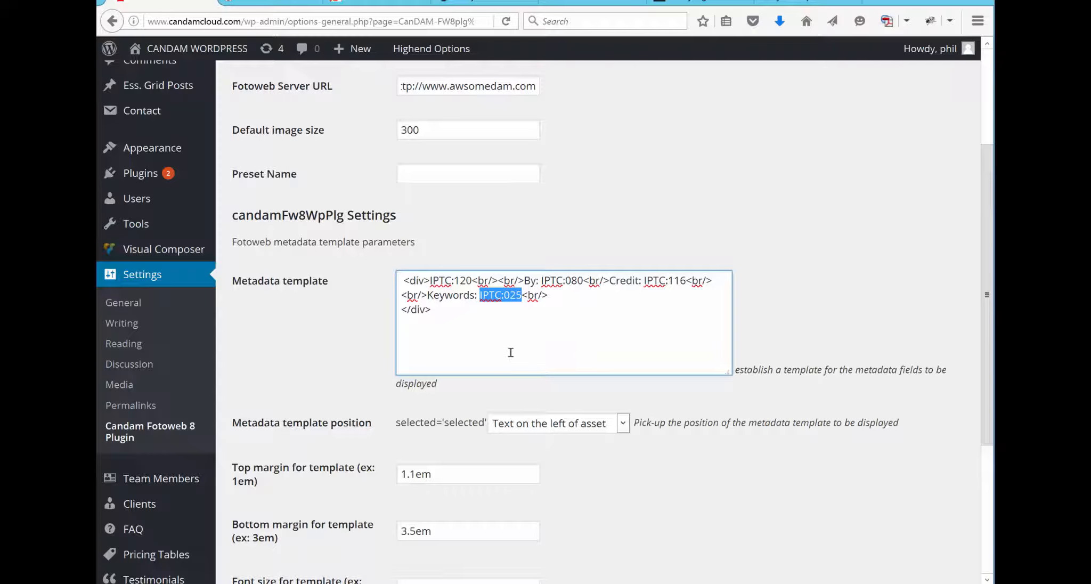
# - Set the metadata template position to Text on the right of asset and the template's top margin to 1.0em
pyautogui.click(624, 424)
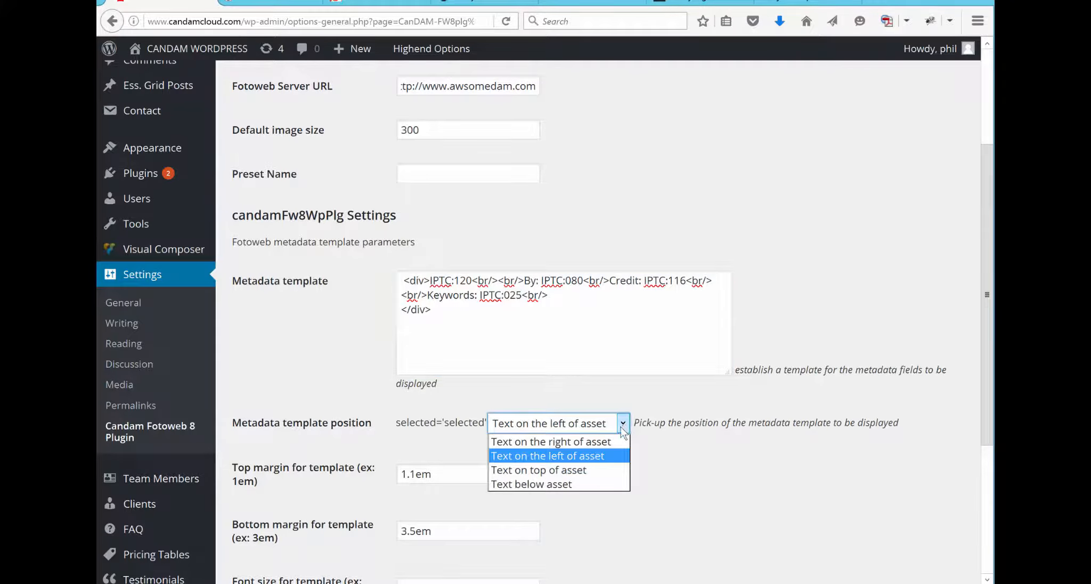
pyautogui.click(563, 447)
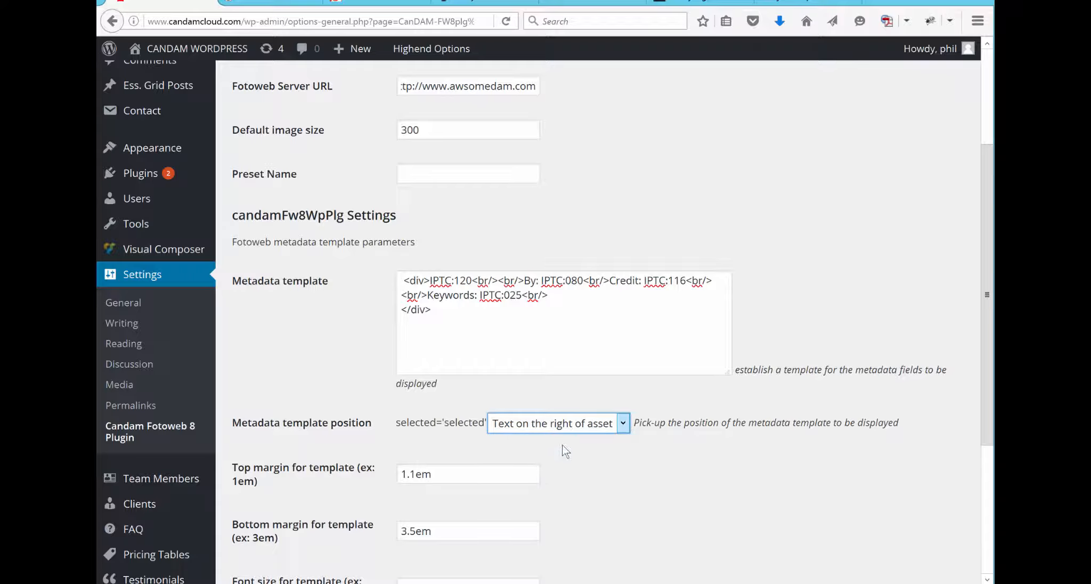
pyautogui.click(438, 468)
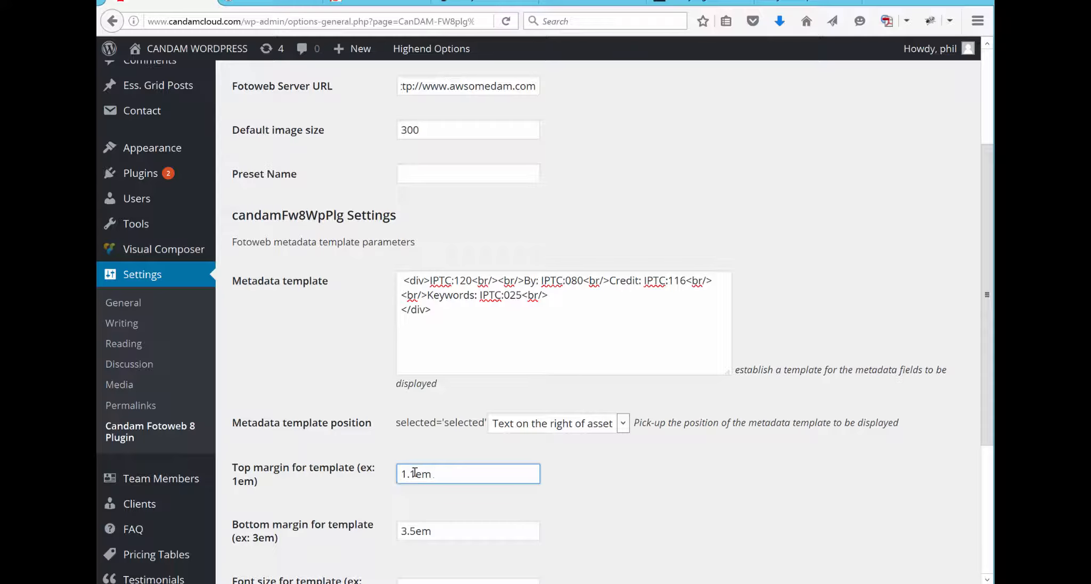
pyautogui.click(416, 473)
pyautogui.press('BackSpace')
pyautogui.write('0')
# - Set the template's bottom margin to 3.1em and save the Fotoweb 8 plugin settings
pyautogui.scroll(-3, 426, 517)
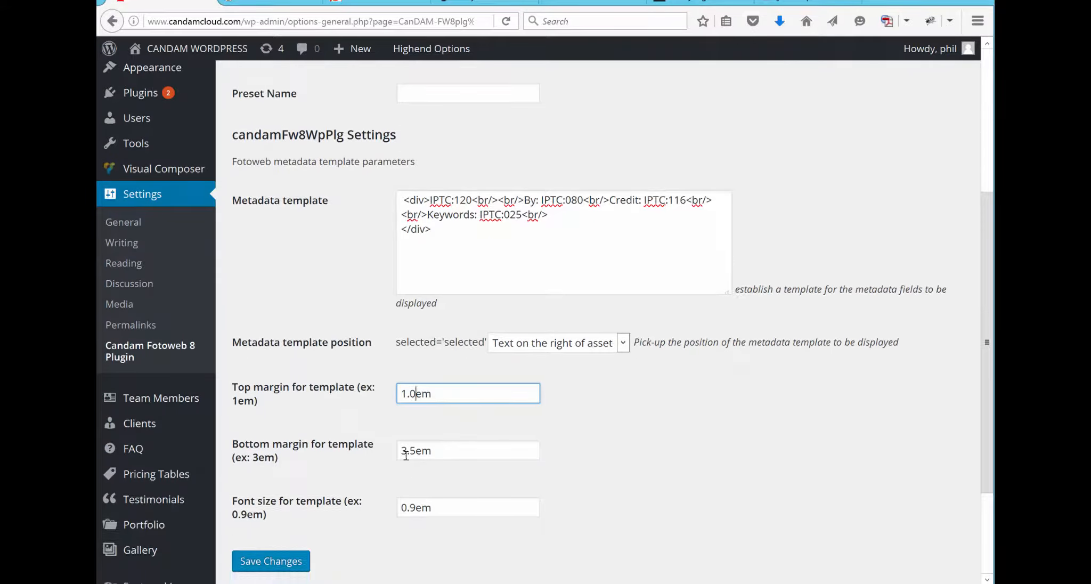
pyautogui.click(412, 451)
pyautogui.press('BackSpace')
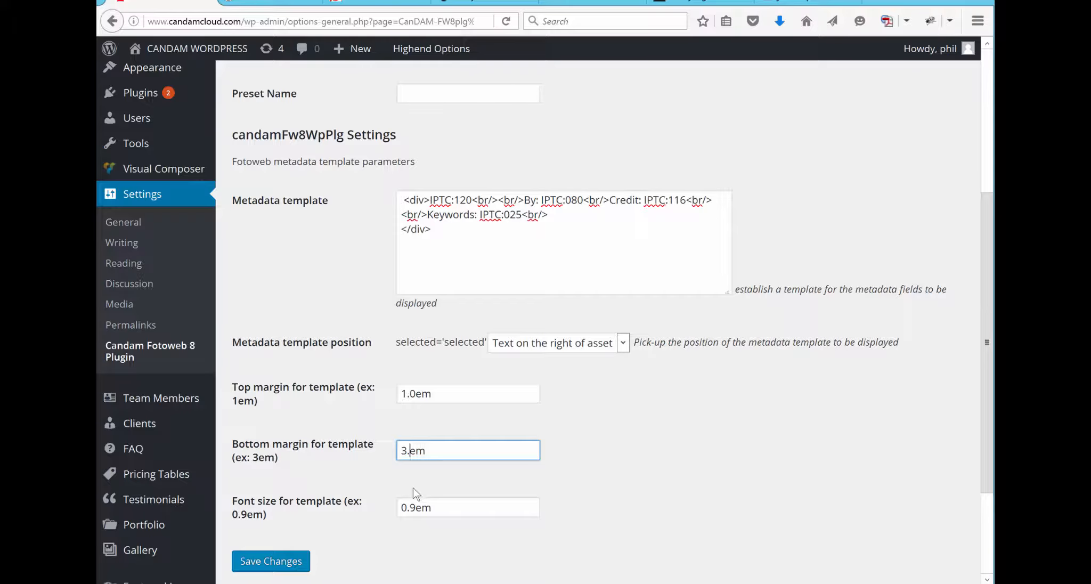
pyautogui.write('1')
pyautogui.scroll(-3, 440, 486)
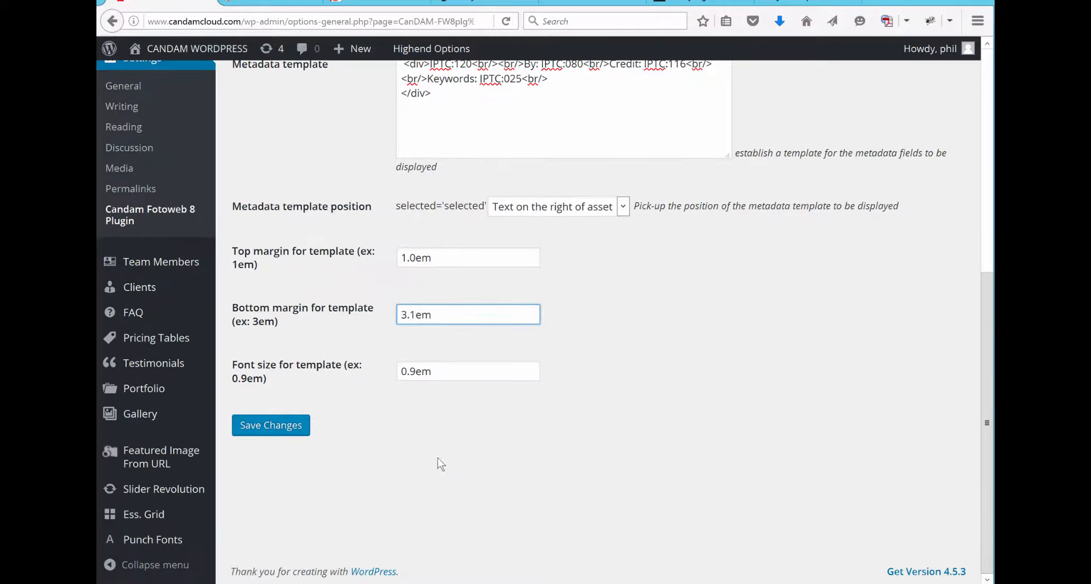
pyautogui.click(252, 431)
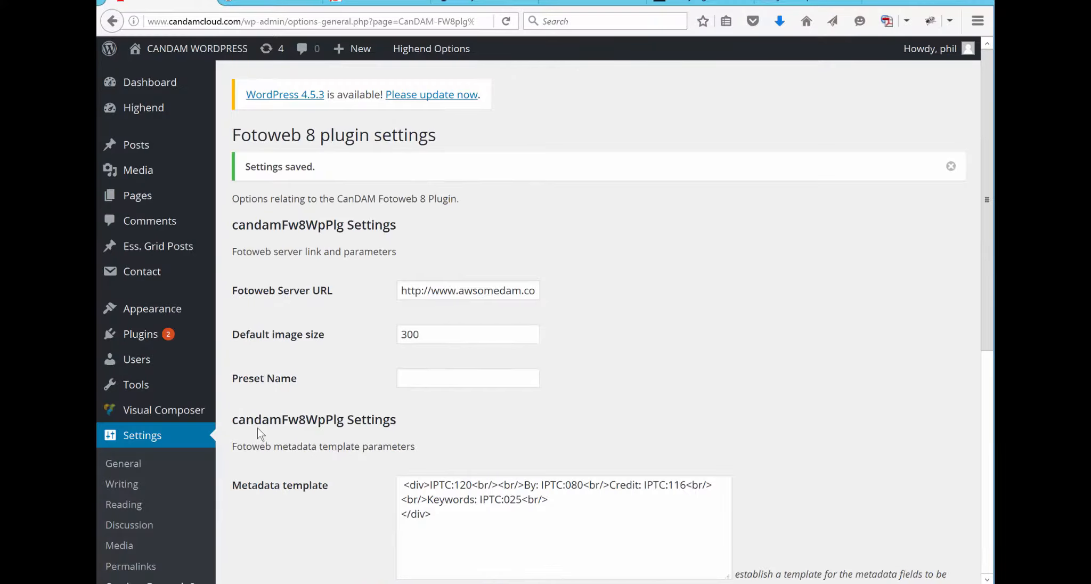
# - Open the post "New CanDAM Fotoweb 8 Plugin for Wordpress" for editing, and view the FotoWeb file browser without placing a file
pyautogui.moveTo(124, 148)
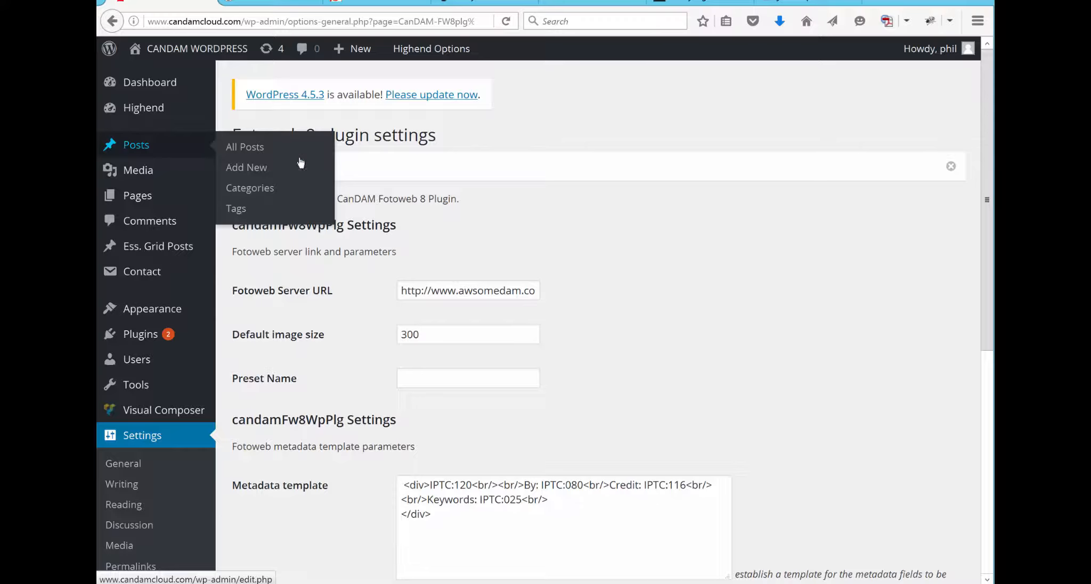
pyautogui.click(250, 149)
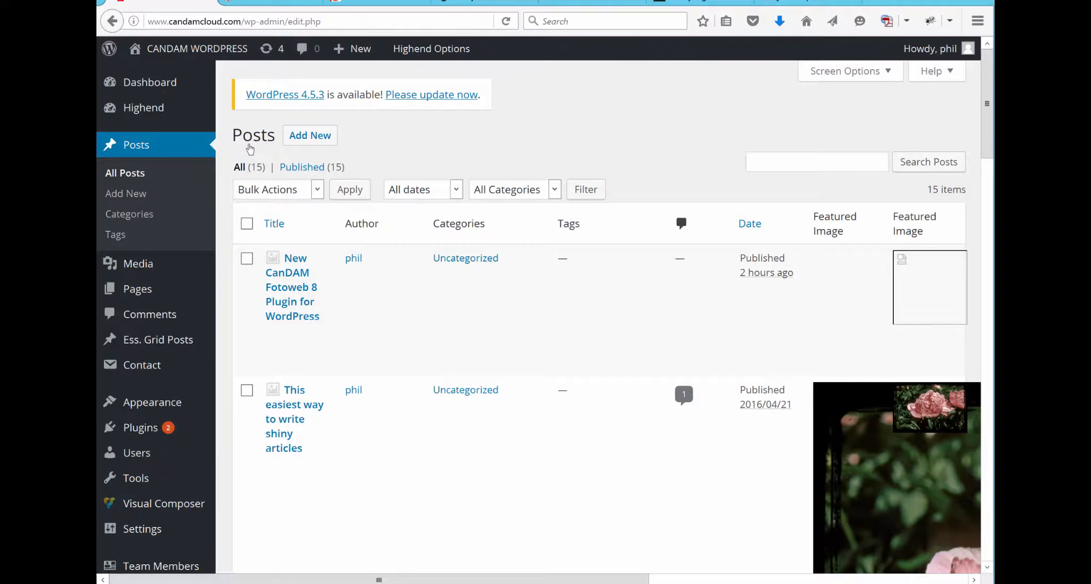
pyautogui.click(275, 335)
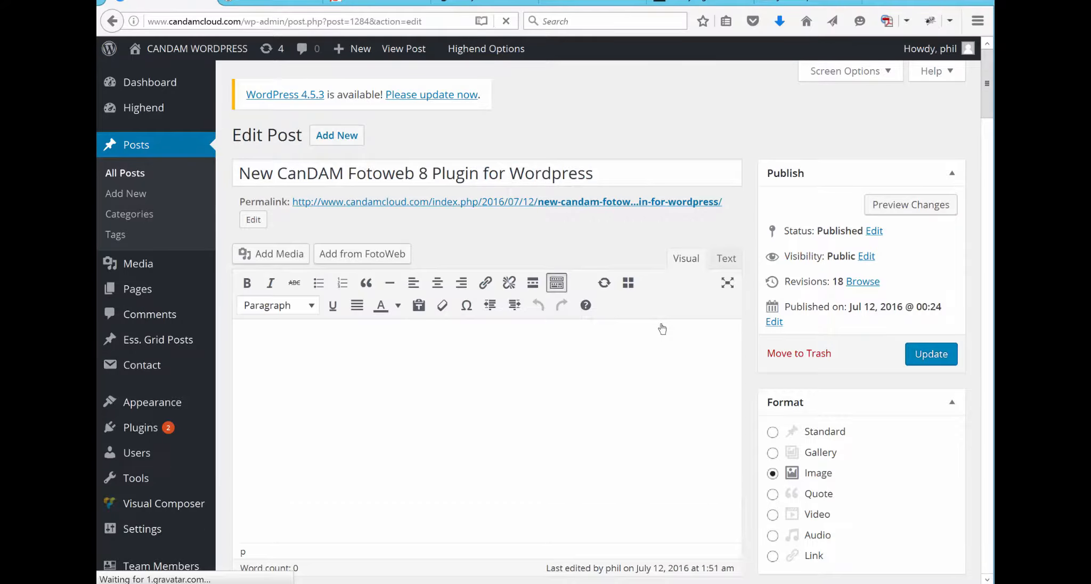
pyautogui.click(347, 264)
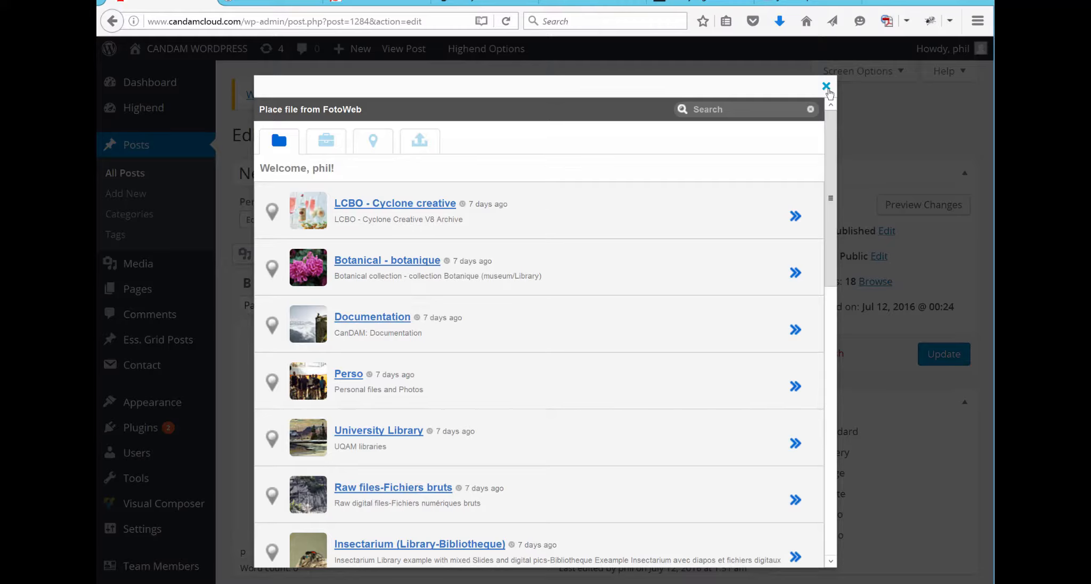
pyautogui.click(826, 87)
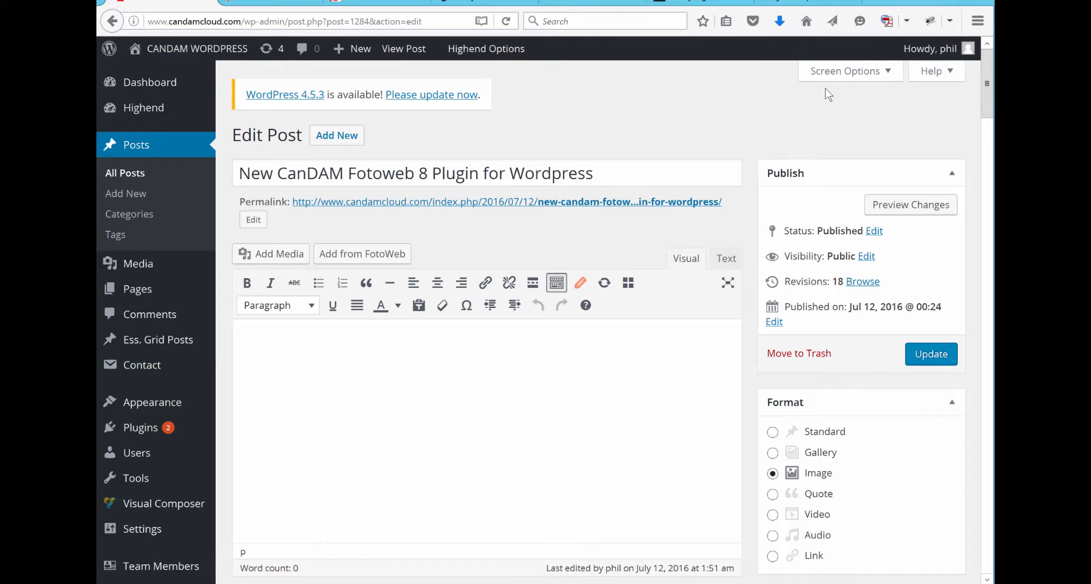